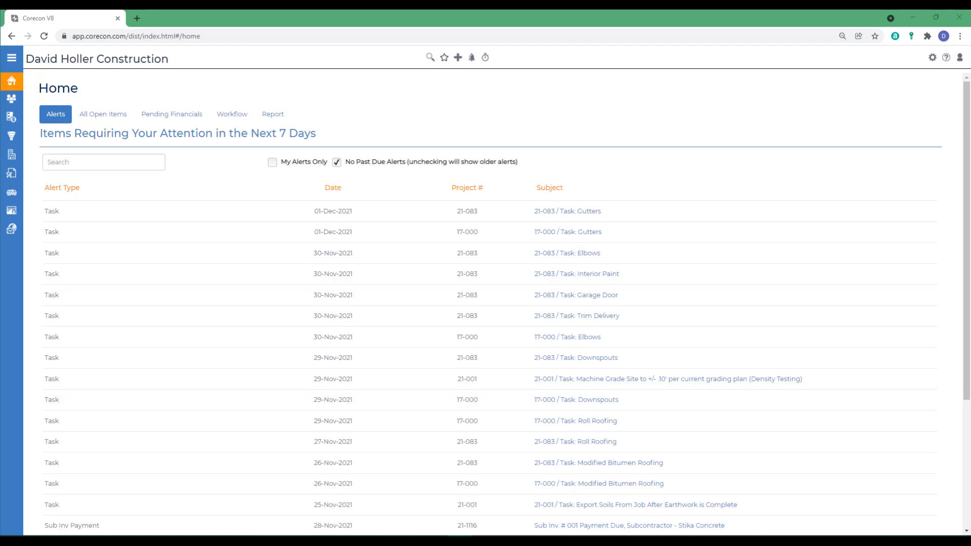
# - Open Contact Management, check the Active Companies reports list, and choose Add Manually from Actions
pyautogui.moveTo(16, 117)
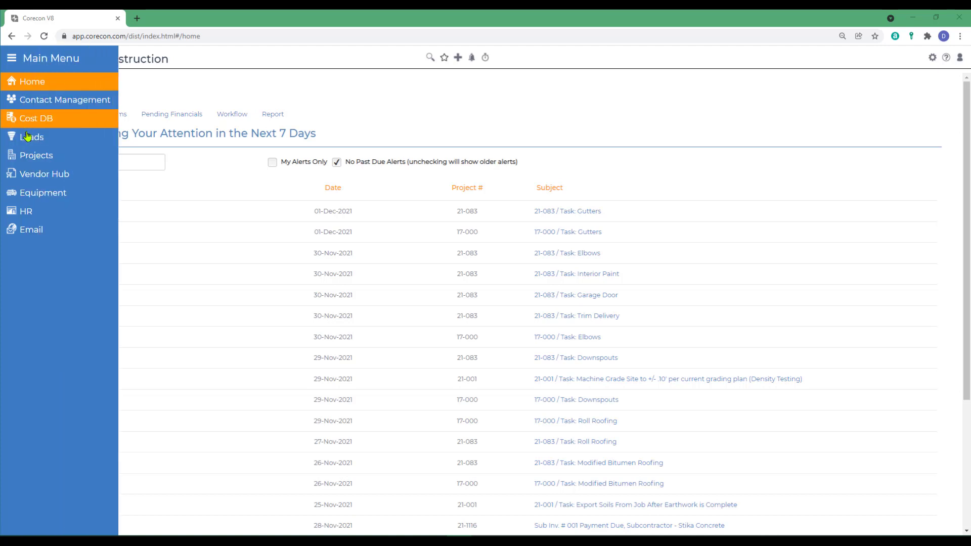
pyautogui.click(25, 102)
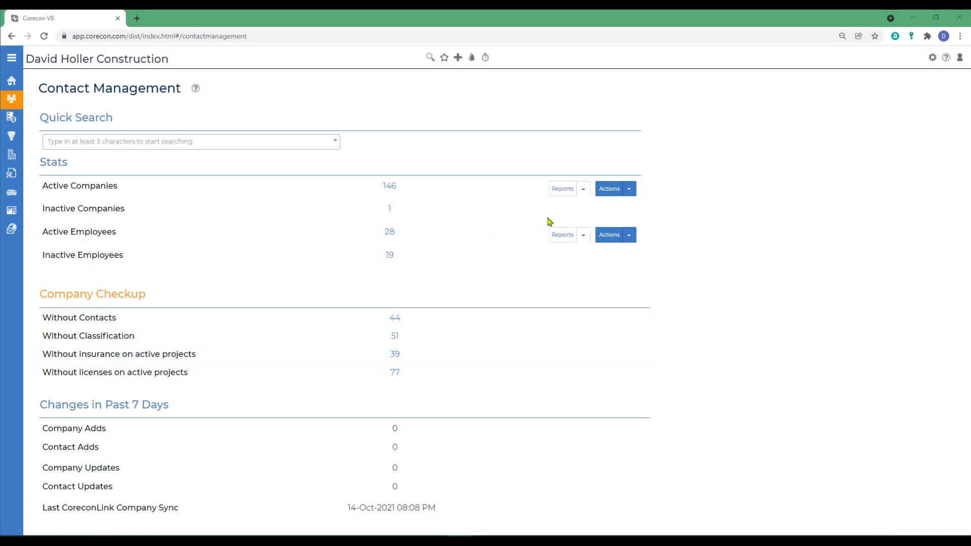
pyautogui.click(584, 193)
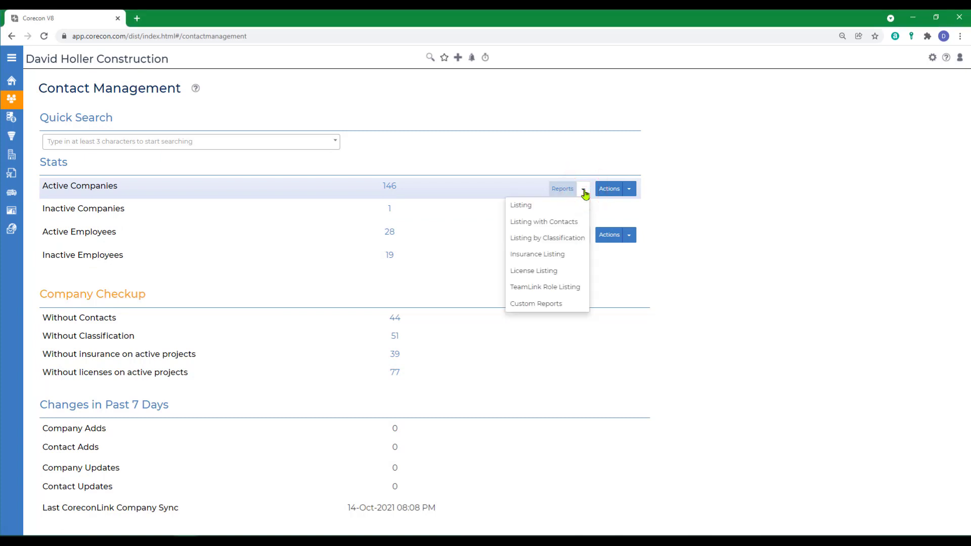
pyautogui.click(584, 193)
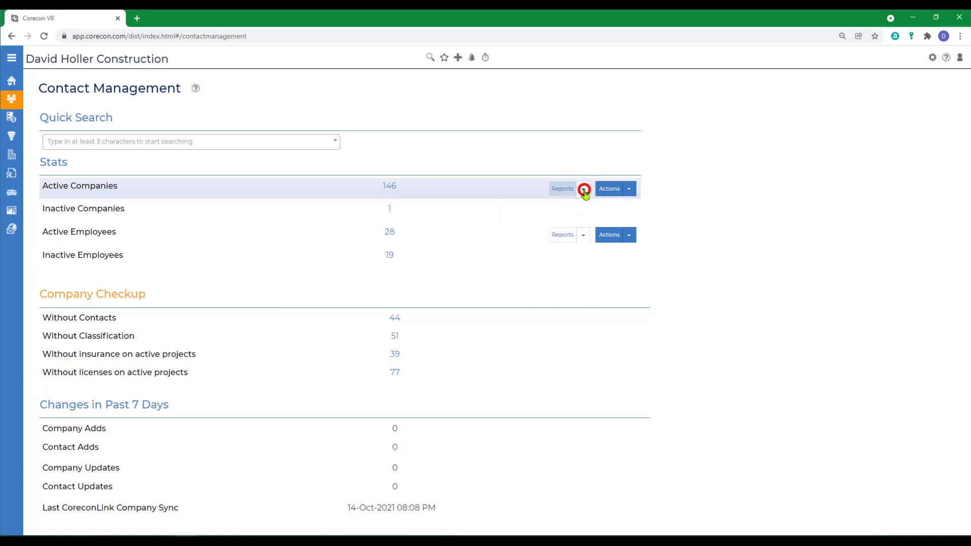
pyautogui.click(630, 191)
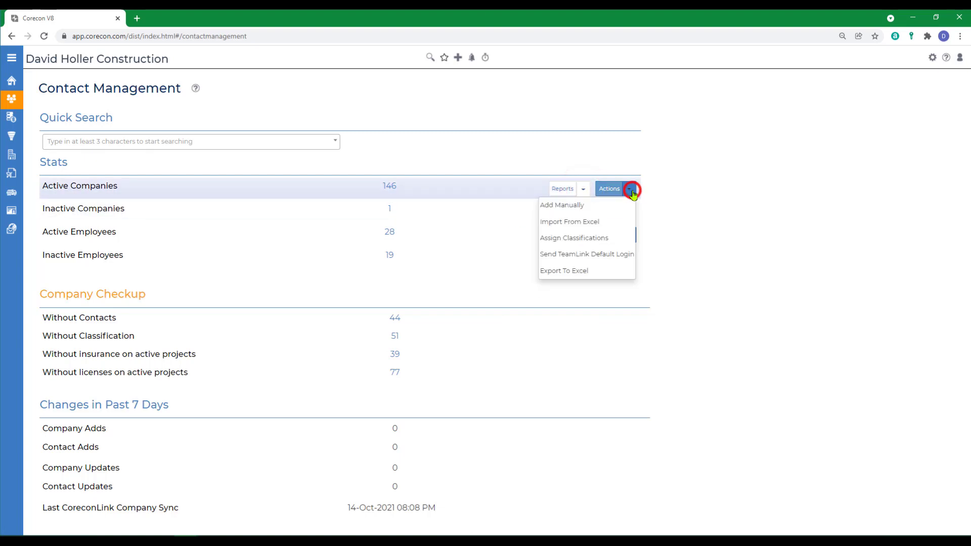
pyautogui.click(559, 205)
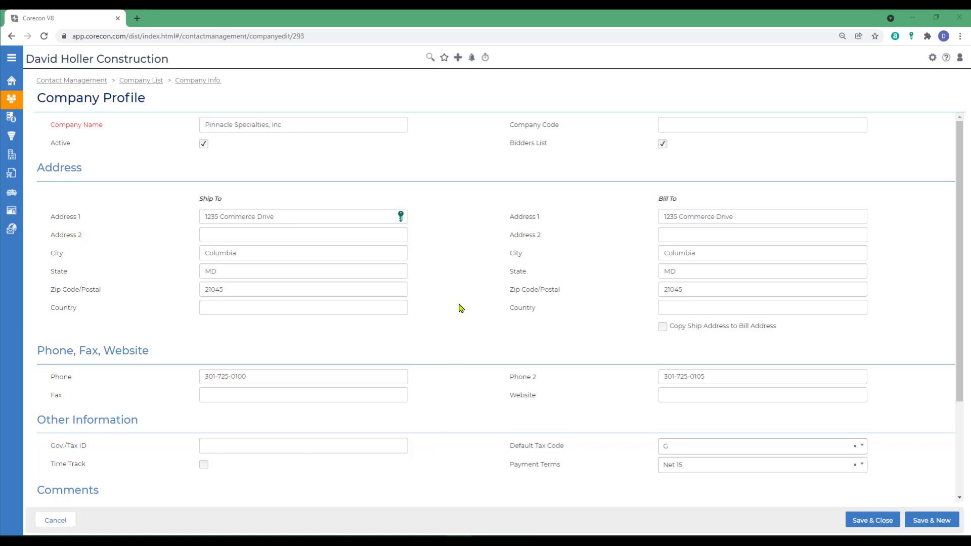
pyautogui.click(682, 124)
pyautogui.click(682, 125)
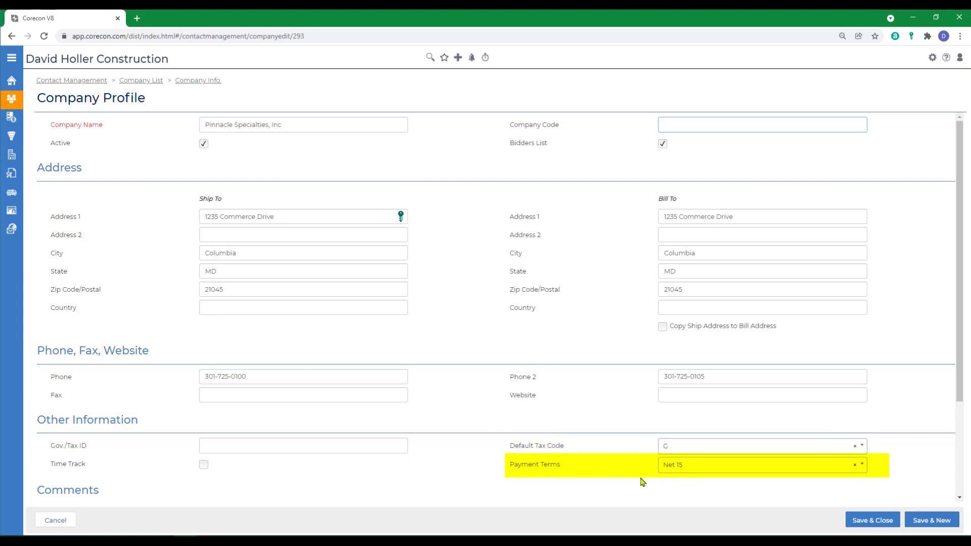
pyautogui.click(228, 444)
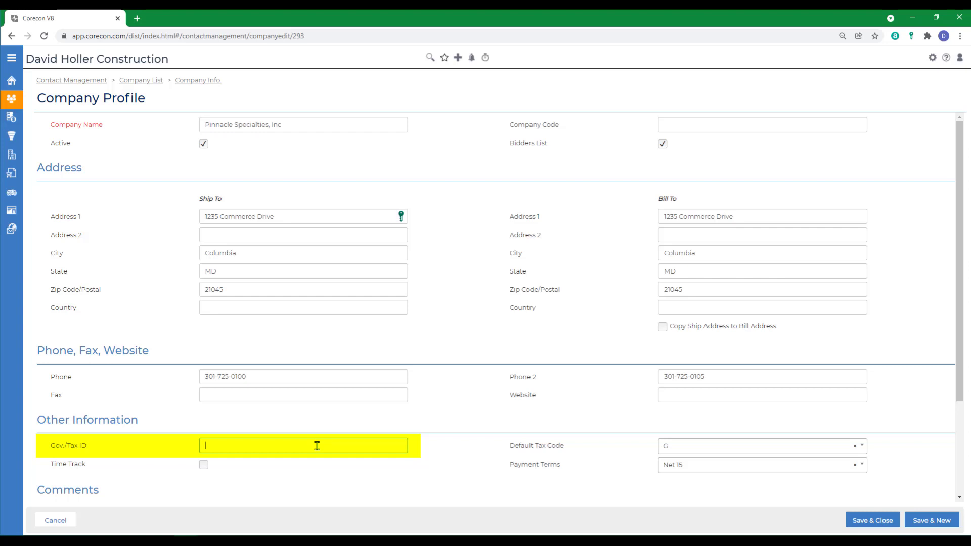
pyautogui.scroll(-3, 316, 444)
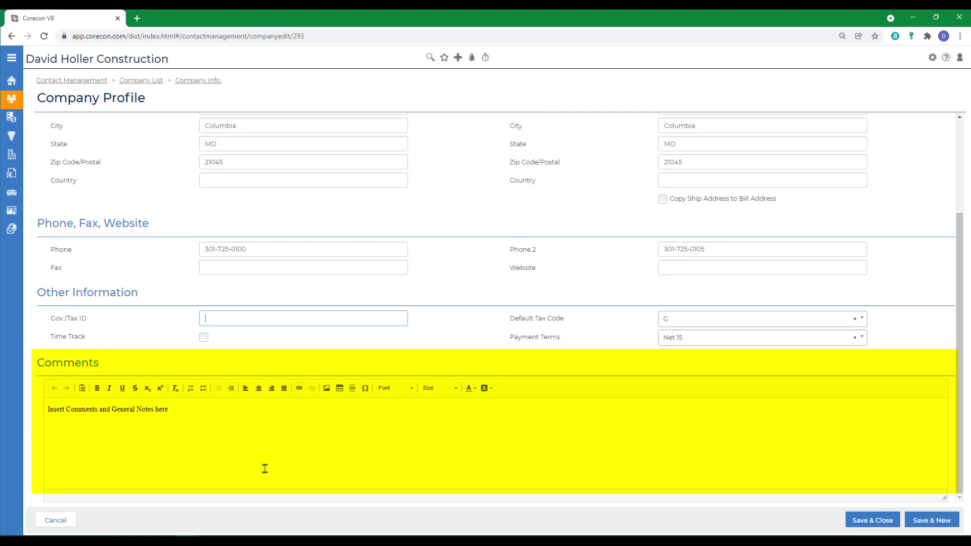
pyautogui.scroll(3, 481, 449)
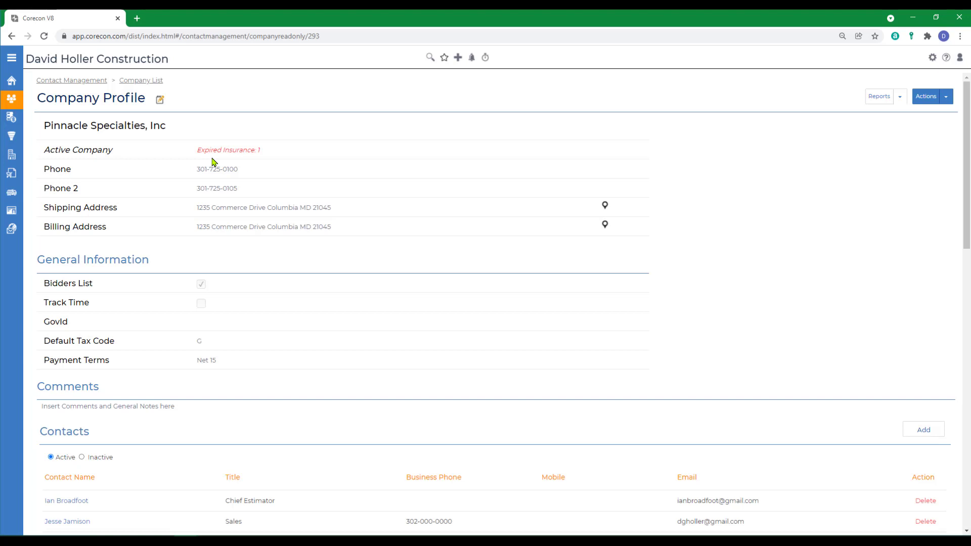
# - Scroll down the saved Pinnacle Specialties, Inc profile to its Contacts section
pyautogui.scroll(-5, 378, 336)
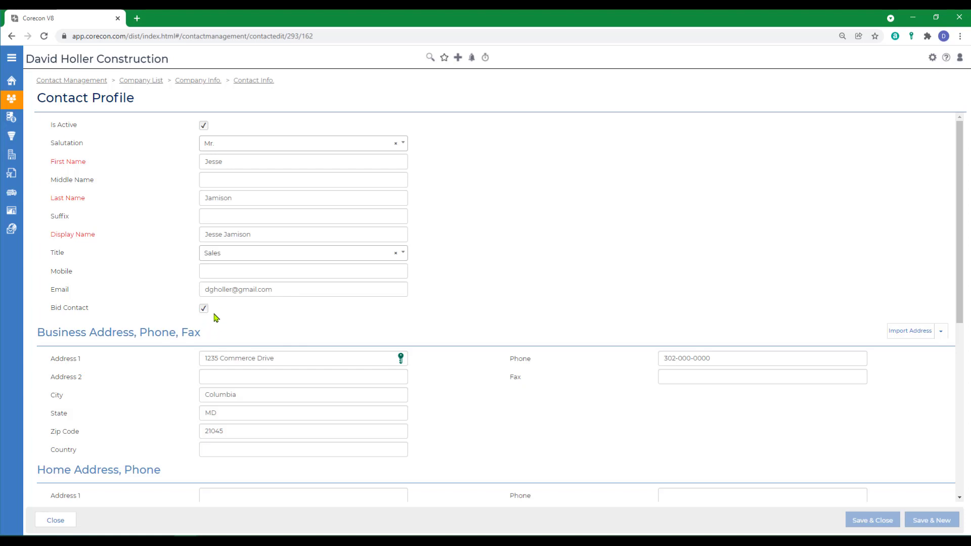
# - Scroll through the contact's Contact Profile and close it
pyautogui.scroll(-6, 334, 318)
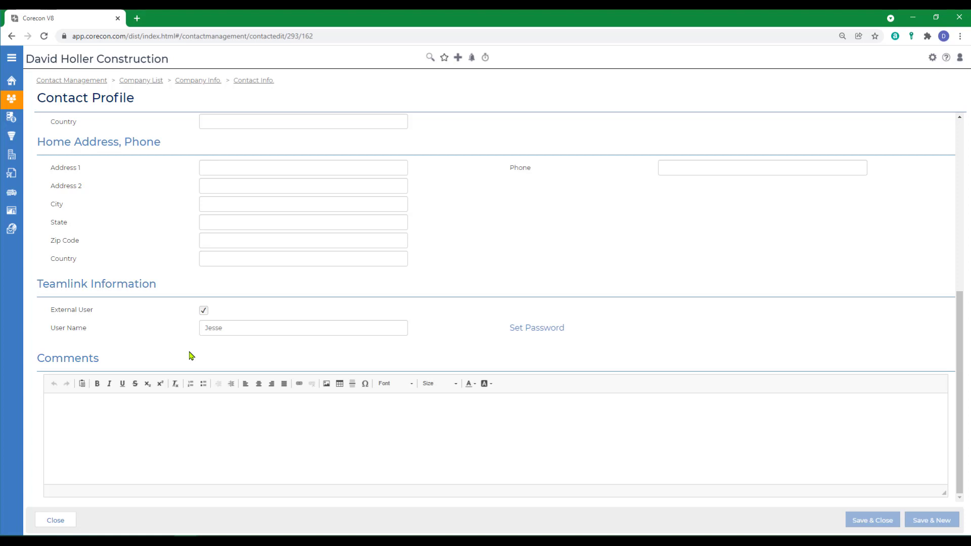
pyautogui.click(67, 522)
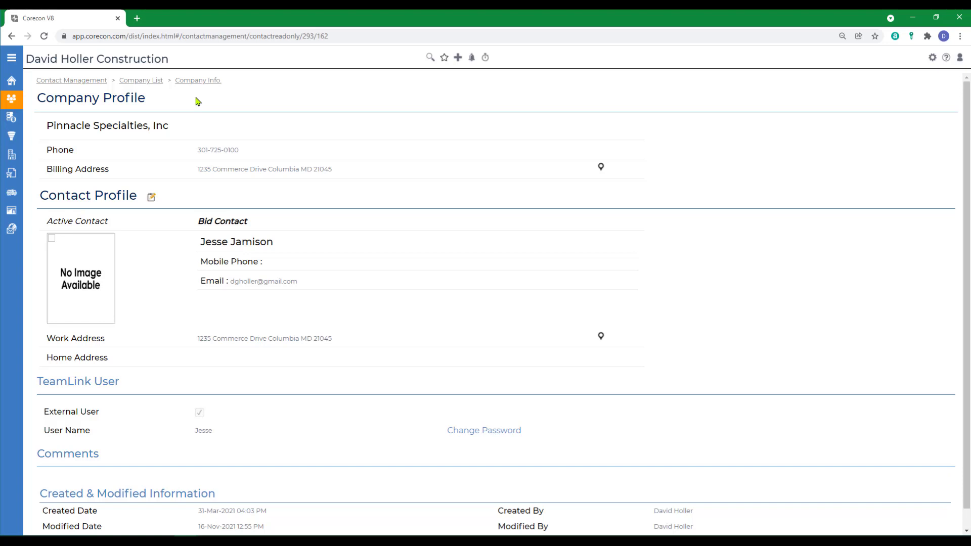
# - Go from the Company Info. breadcrumb to the full list of 146 companies
pyautogui.click(198, 81)
pyautogui.click(134, 82)
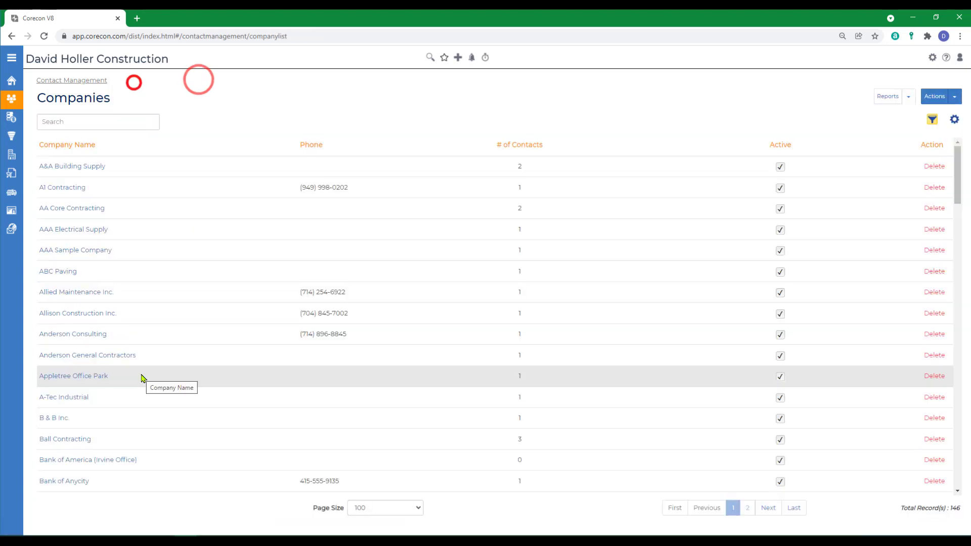
pyautogui.click(955, 123)
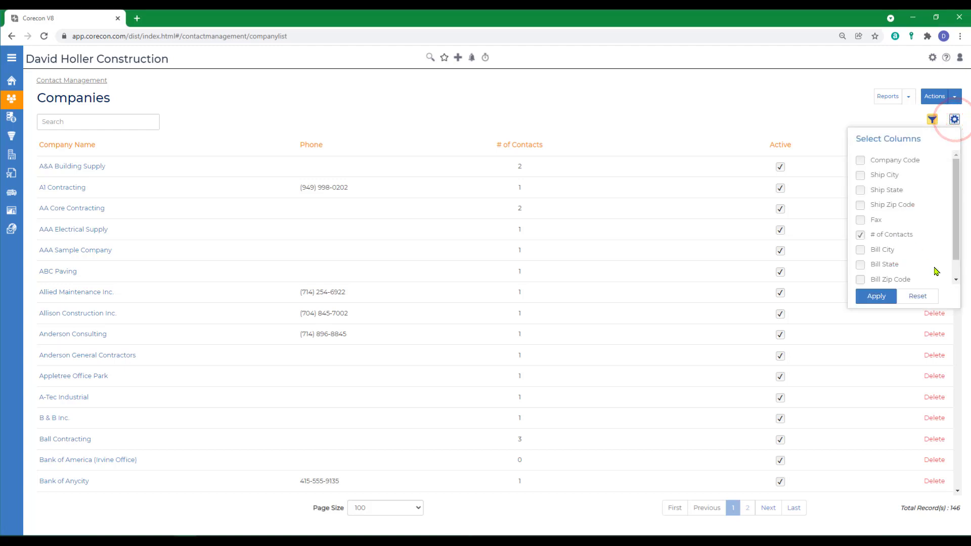
pyautogui.scroll(-1, 934, 271)
pyautogui.click(874, 294)
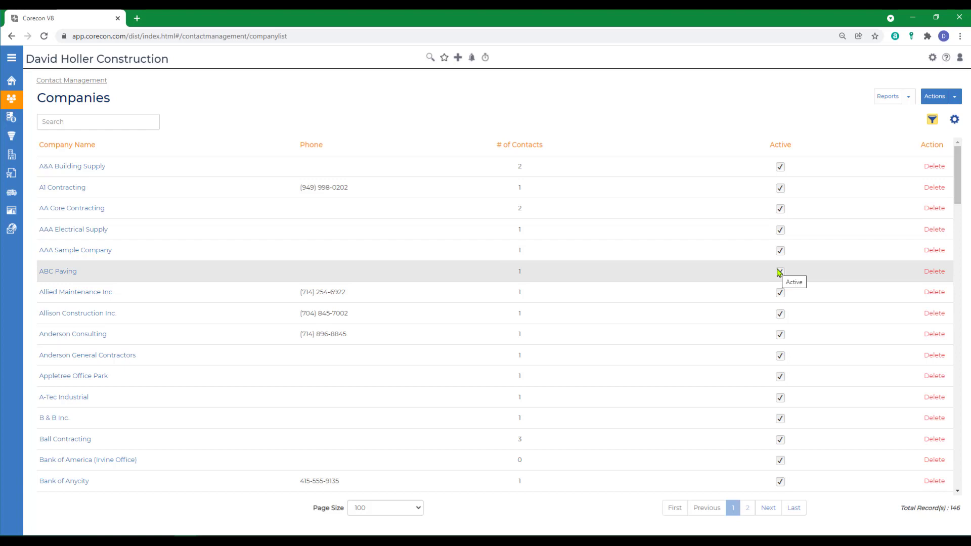
pyautogui.click(933, 120)
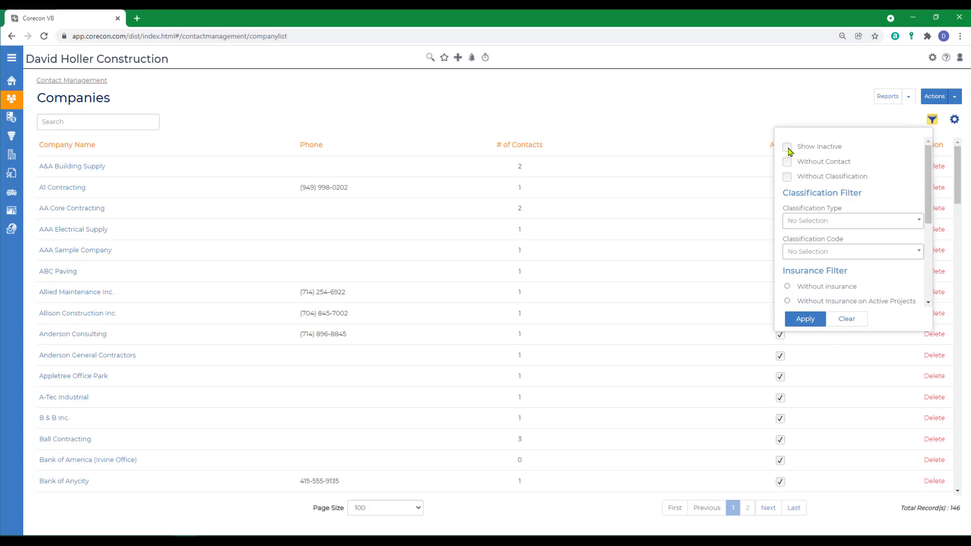
pyautogui.click(787, 147)
pyautogui.click(805, 319)
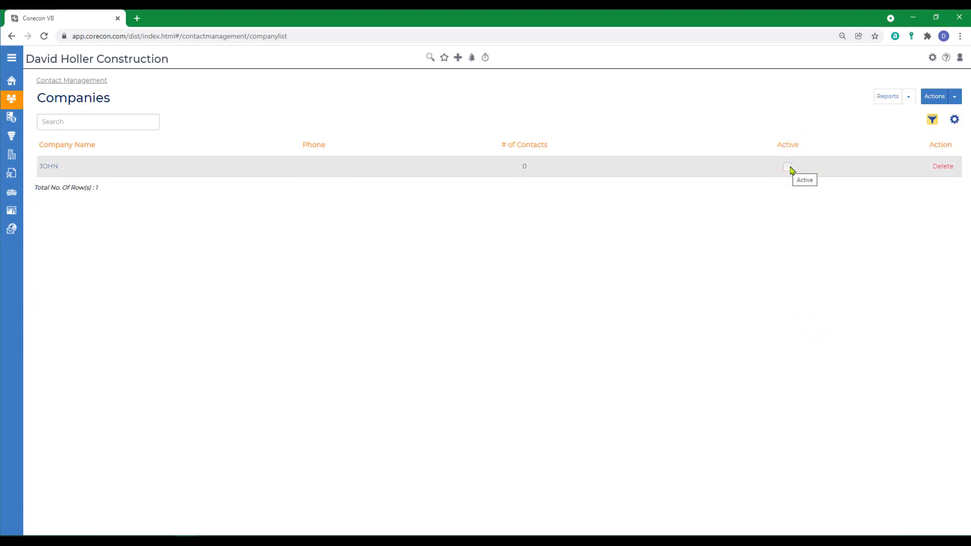
pyautogui.click(933, 120)
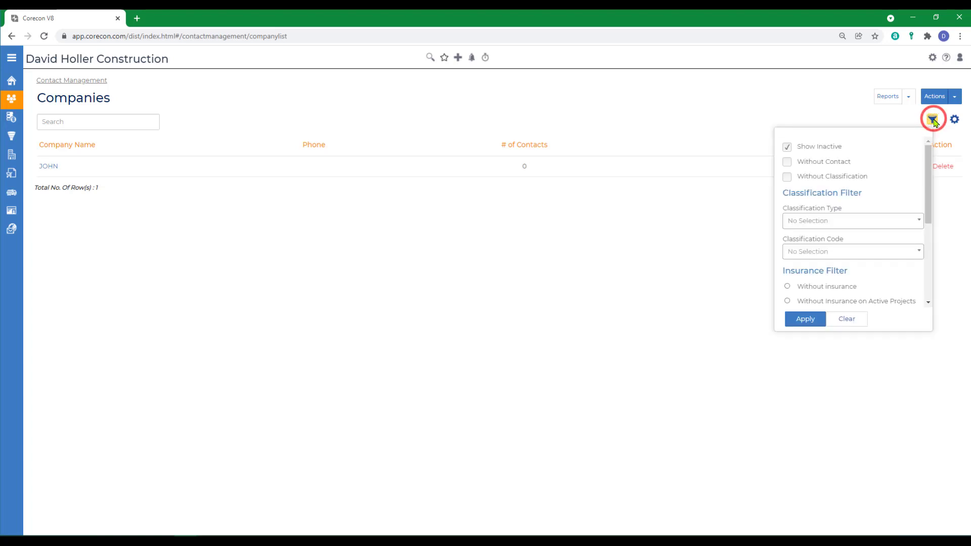
# - Stop including inactive companies in the list filter and return to Contact Management
pyautogui.click(787, 147)
pyautogui.click(805, 320)
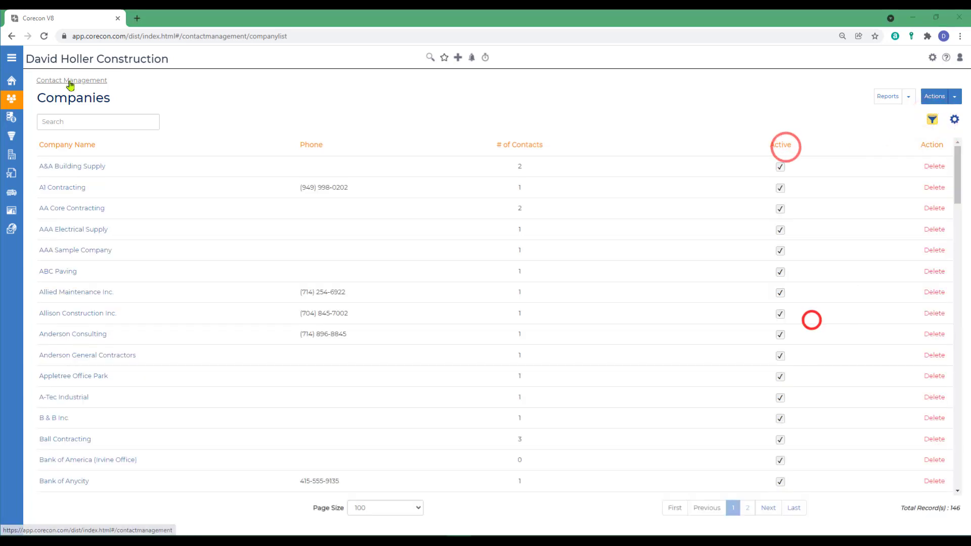
pyautogui.click(71, 81)
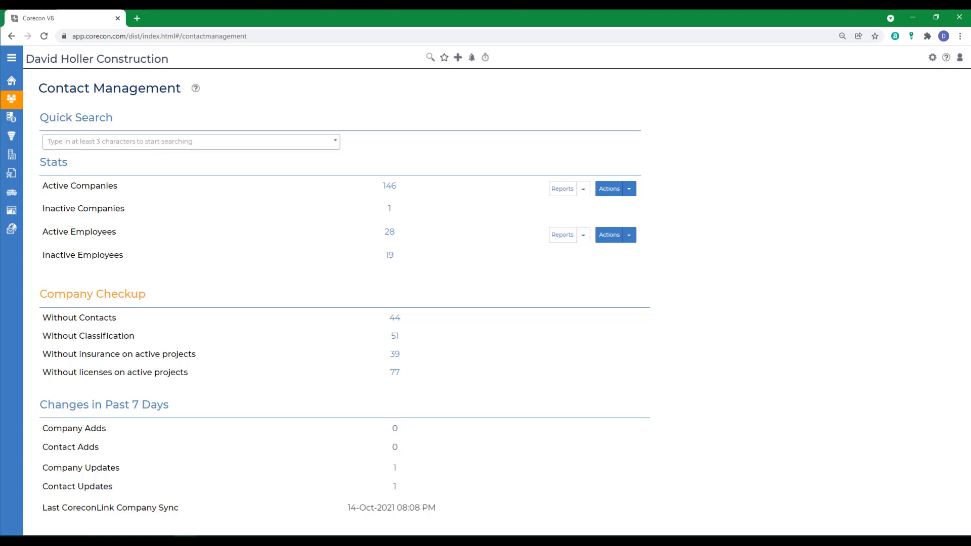
# - Run the Company Listing by Classification report, then start Assign Company Classification
pyautogui.click(583, 190)
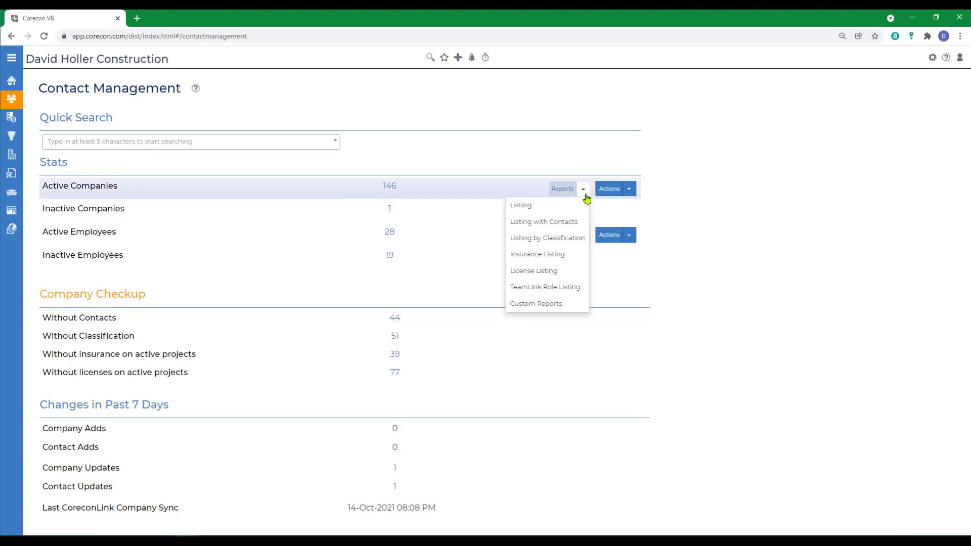
pyautogui.click(551, 247)
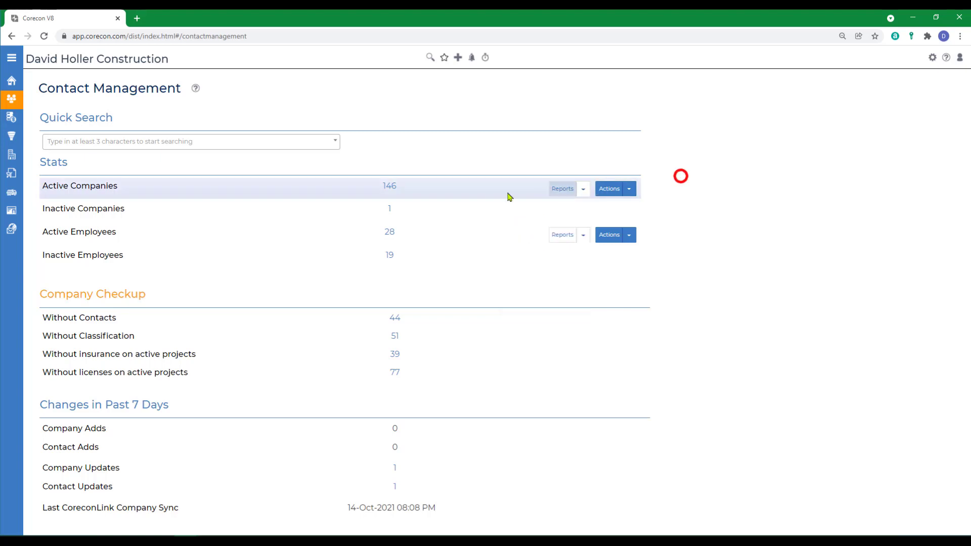
pyautogui.click(630, 190)
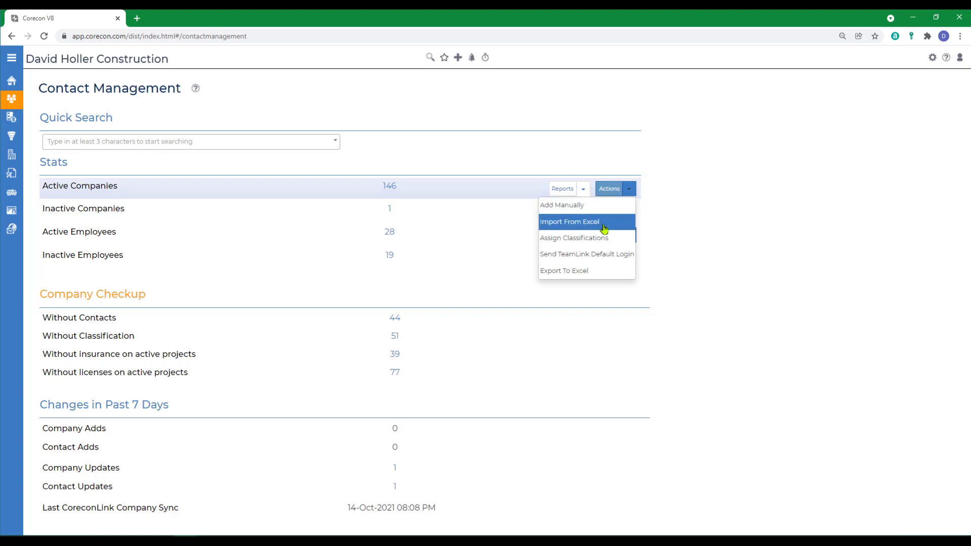
pyautogui.click(568, 237)
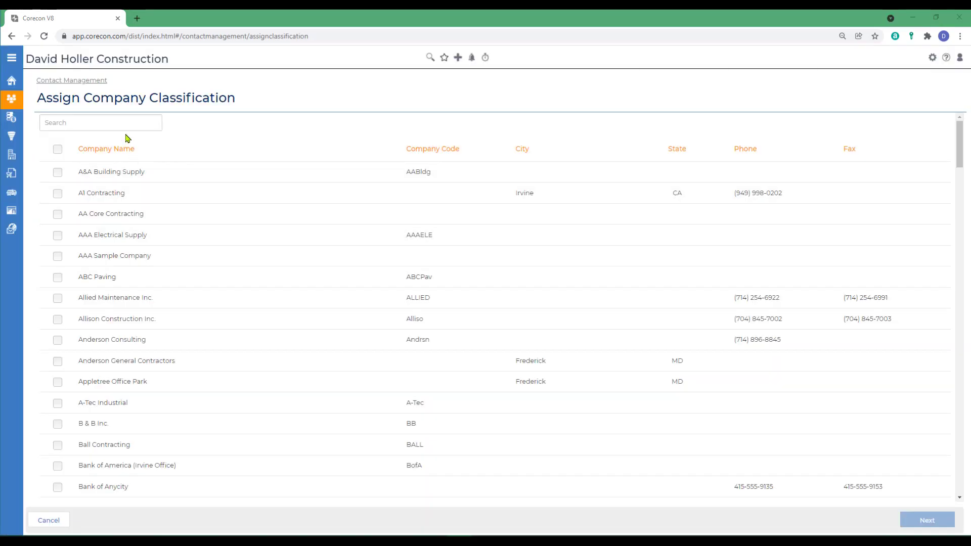
# - Search 'elec' and select AAA Electrical Supply and Phillips Electrical Contracting
pyautogui.click(114, 121)
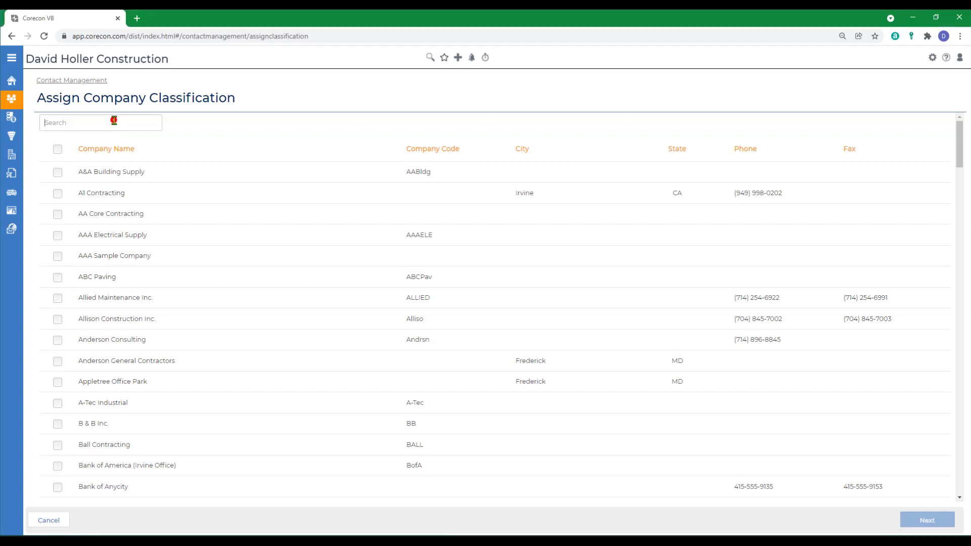
pyautogui.write('ele')
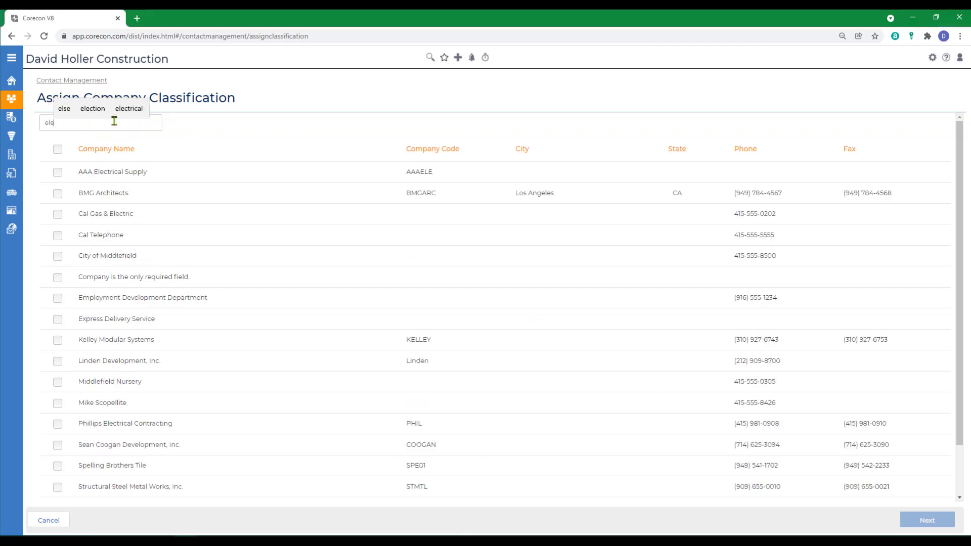
pyautogui.write('c')
pyautogui.click(58, 173)
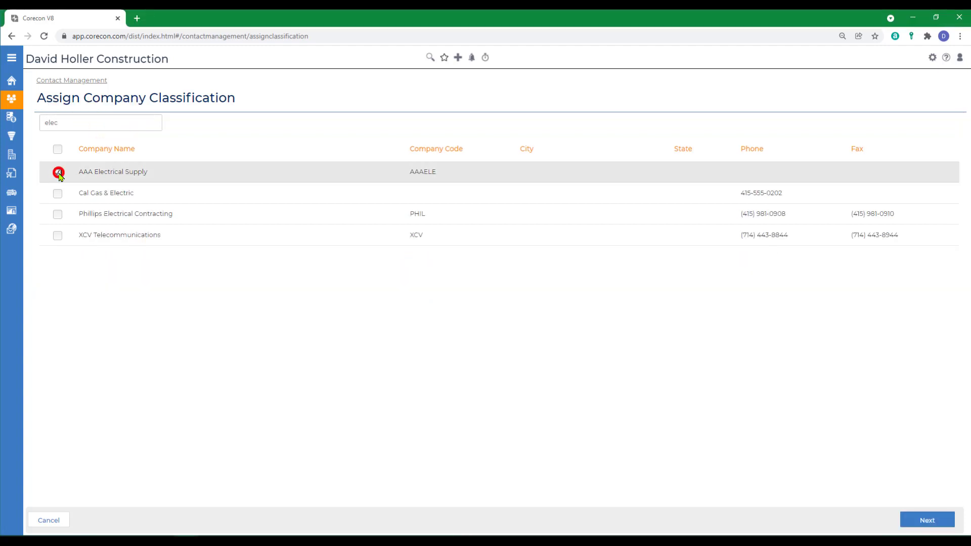
pyautogui.click(58, 215)
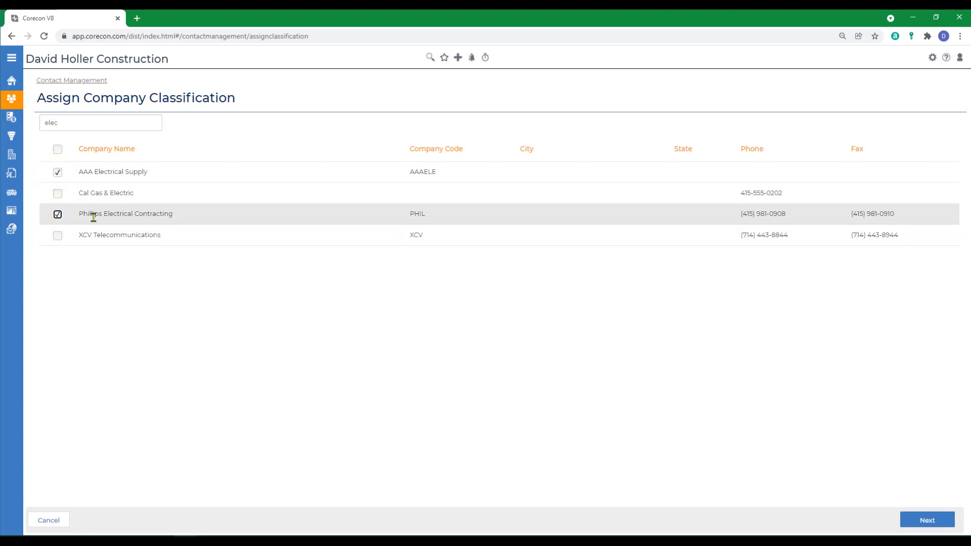
pyautogui.click(925, 520)
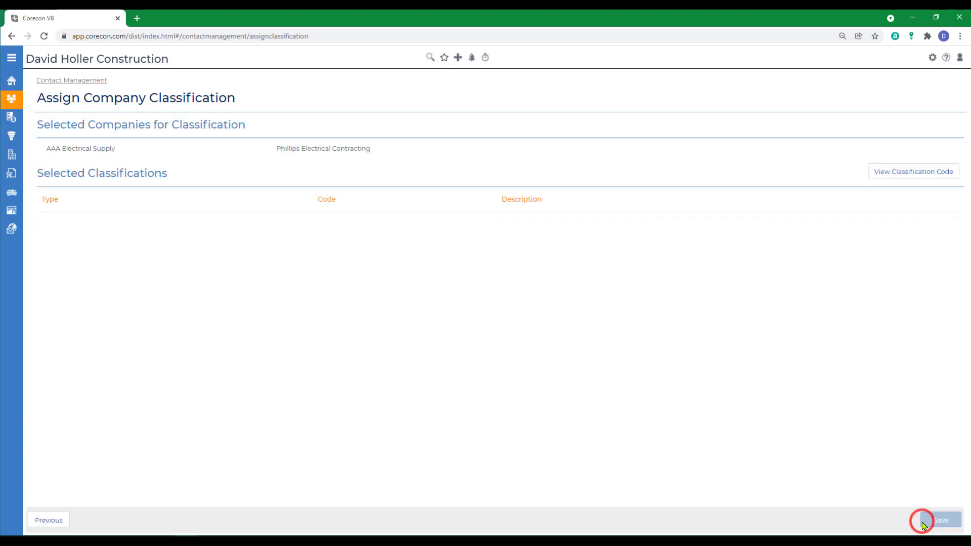
# - Add the Company Types code Subcontractor - Electrical to the selected classifications
pyautogui.click(883, 175)
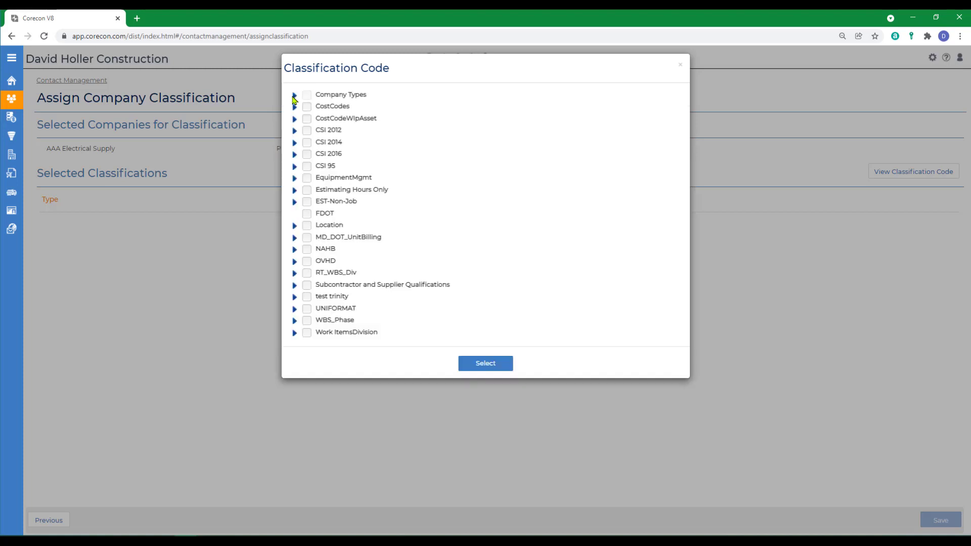
pyautogui.click(293, 96)
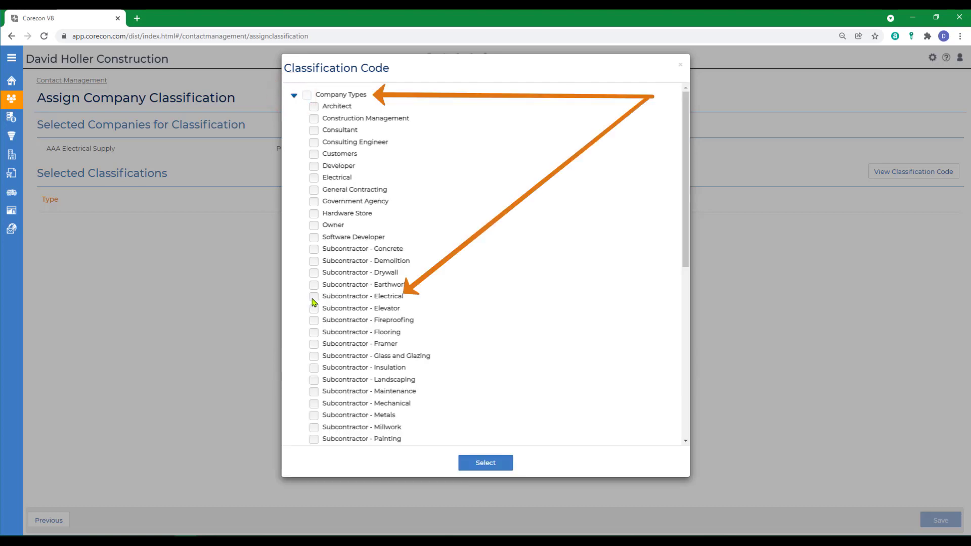
pyautogui.click(313, 299)
pyautogui.click(485, 462)
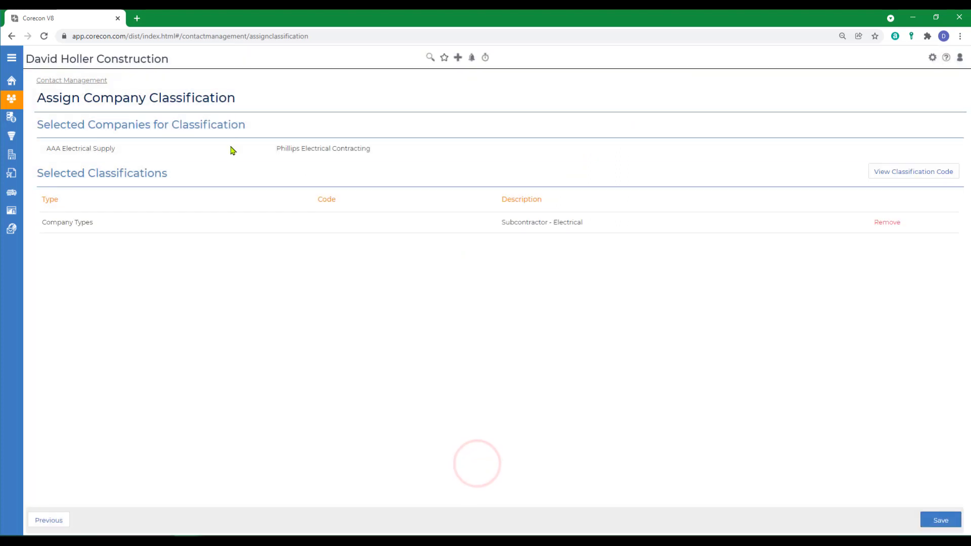
# - Check CSI 2016 codes 26 00 00, 26 12 00 and 26 20 00 and add them
pyautogui.click(910, 172)
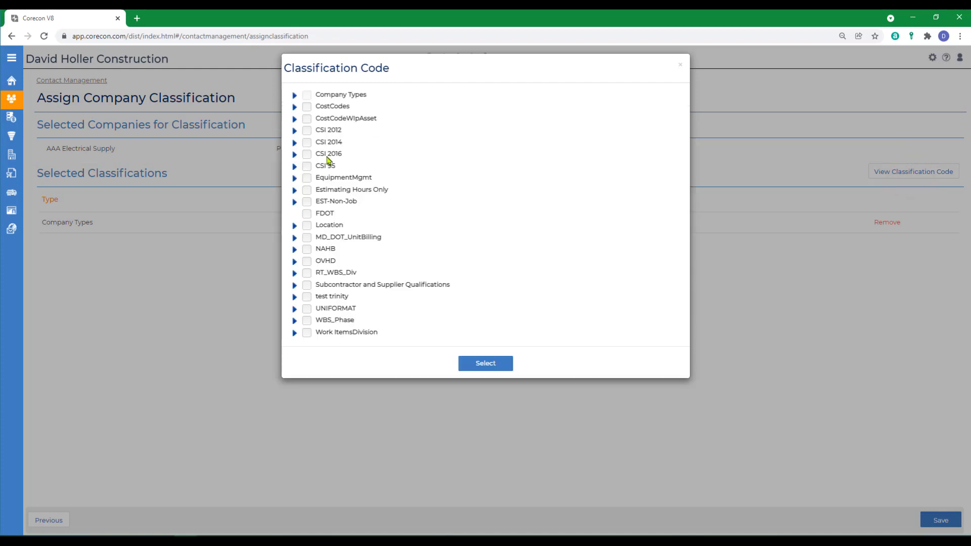
pyautogui.click(295, 155)
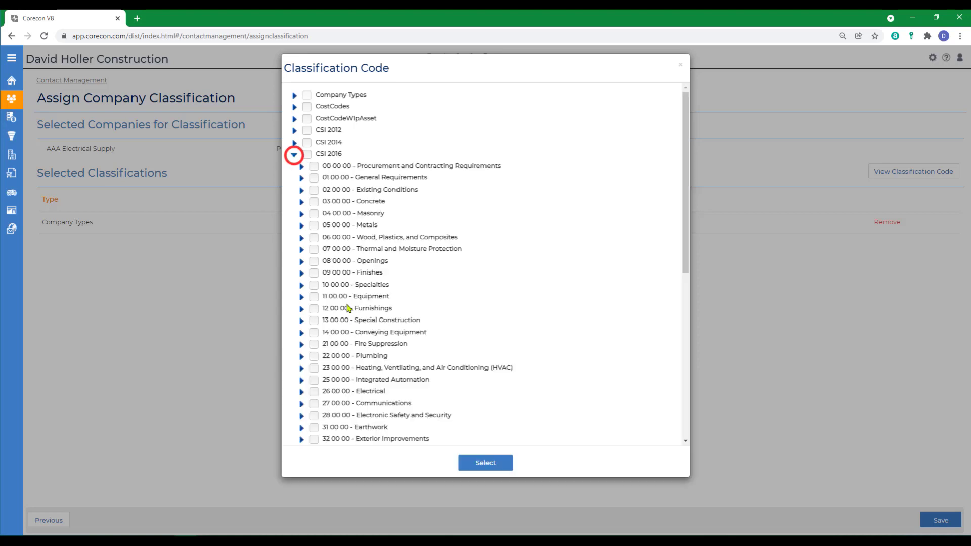
pyautogui.click(313, 392)
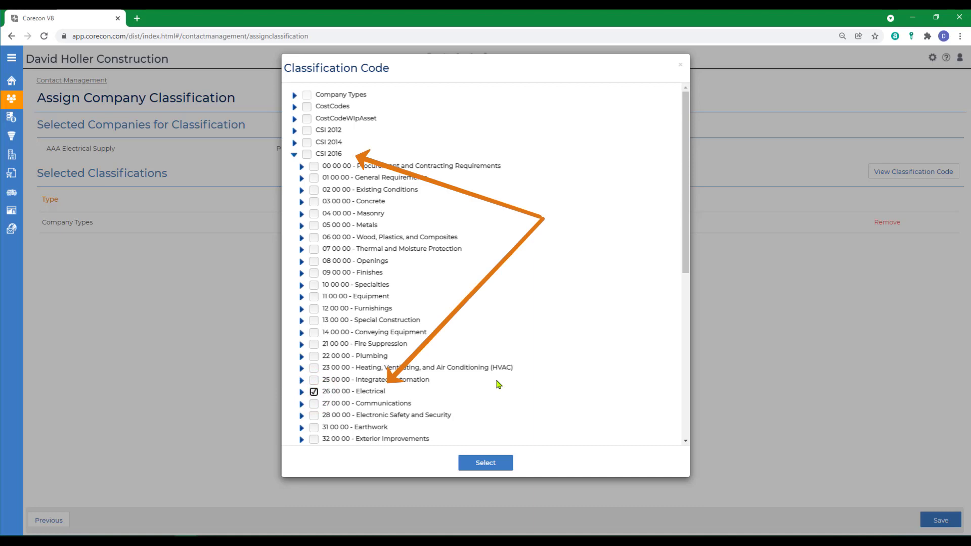
pyautogui.click(301, 393)
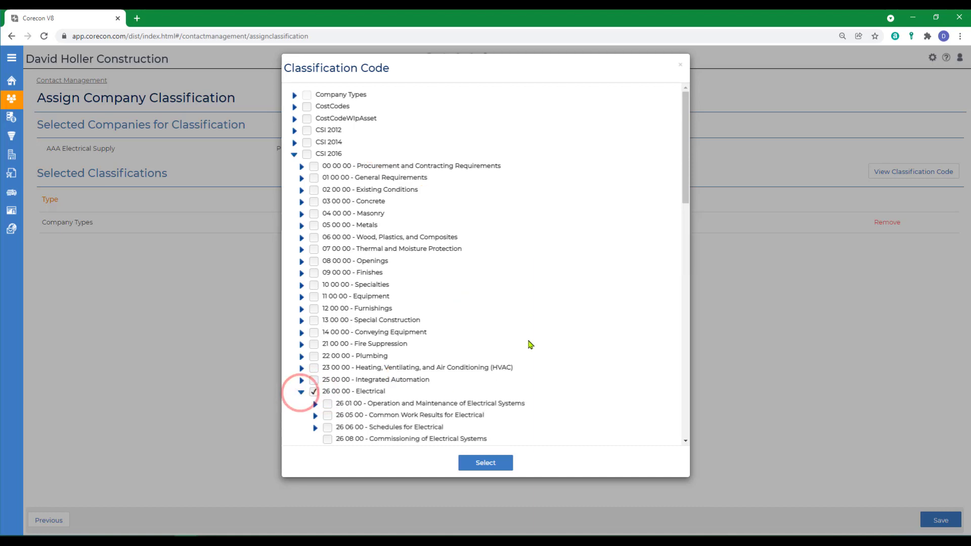
pyautogui.scroll(-5, 529, 345)
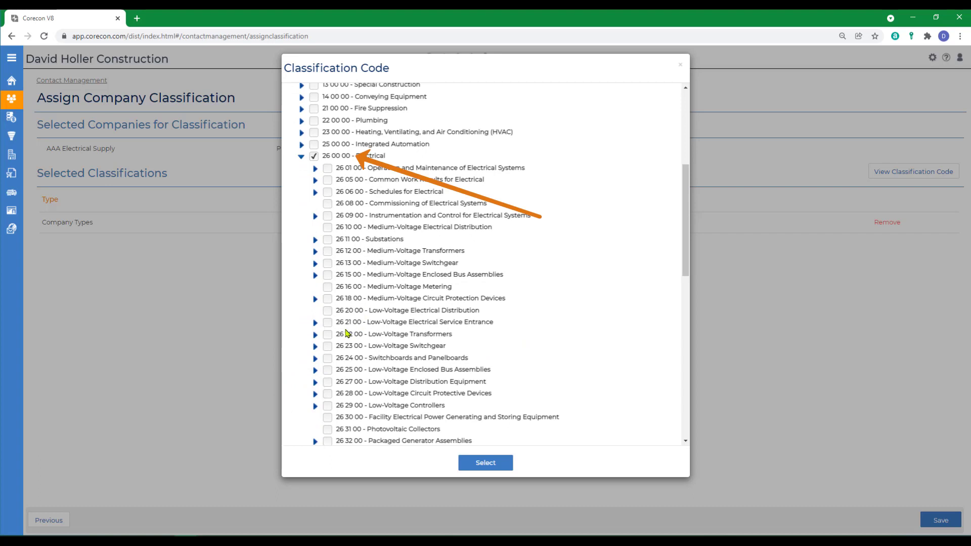
pyautogui.click(329, 251)
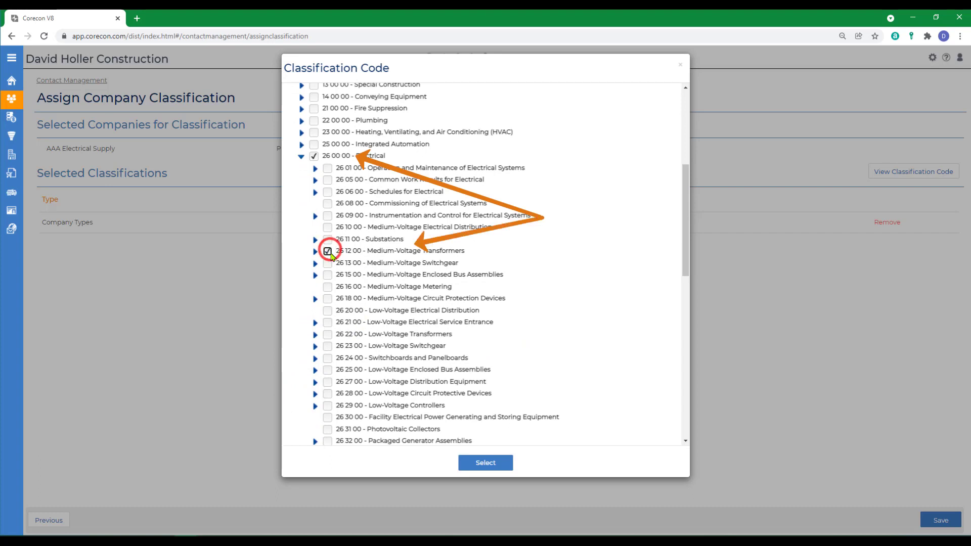
pyautogui.click(327, 311)
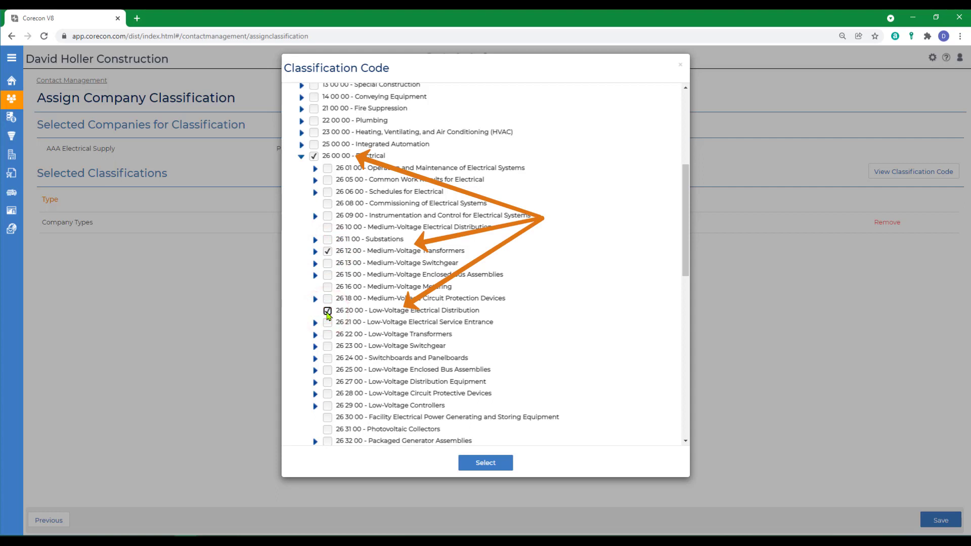
pyautogui.click(491, 462)
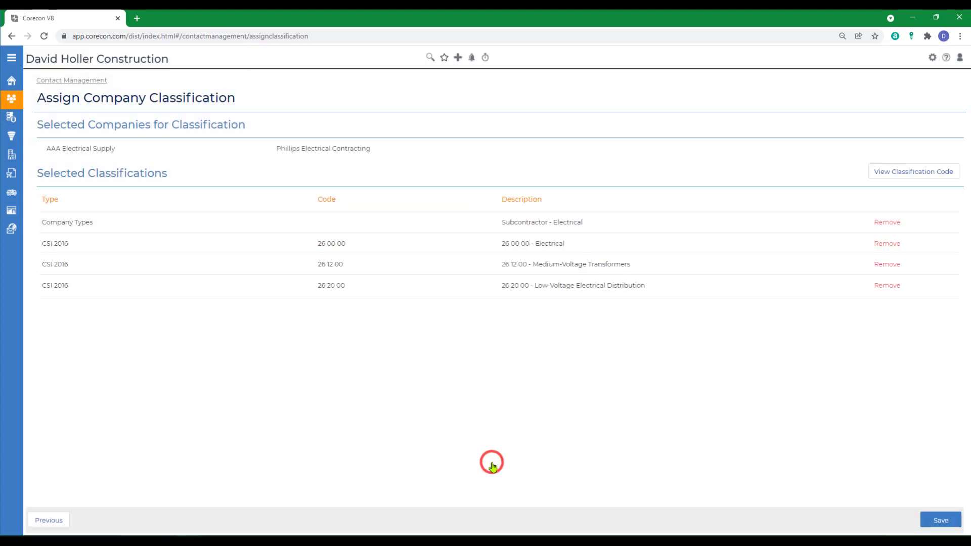
# - Add the WBE - Women Owned Business Enterprise qualification and save both companies' classifications
pyautogui.click(900, 174)
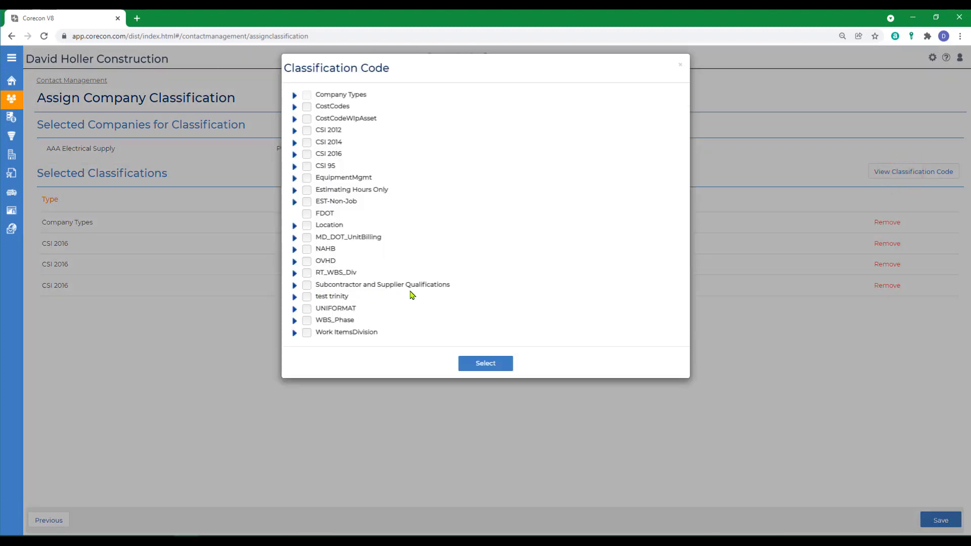
pyautogui.click(294, 286)
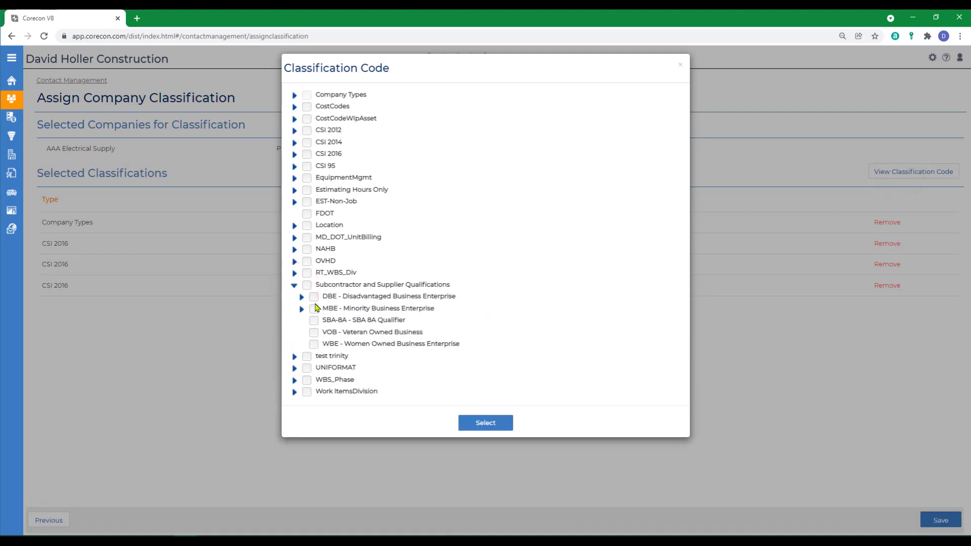
pyautogui.click(314, 344)
pyautogui.click(486, 424)
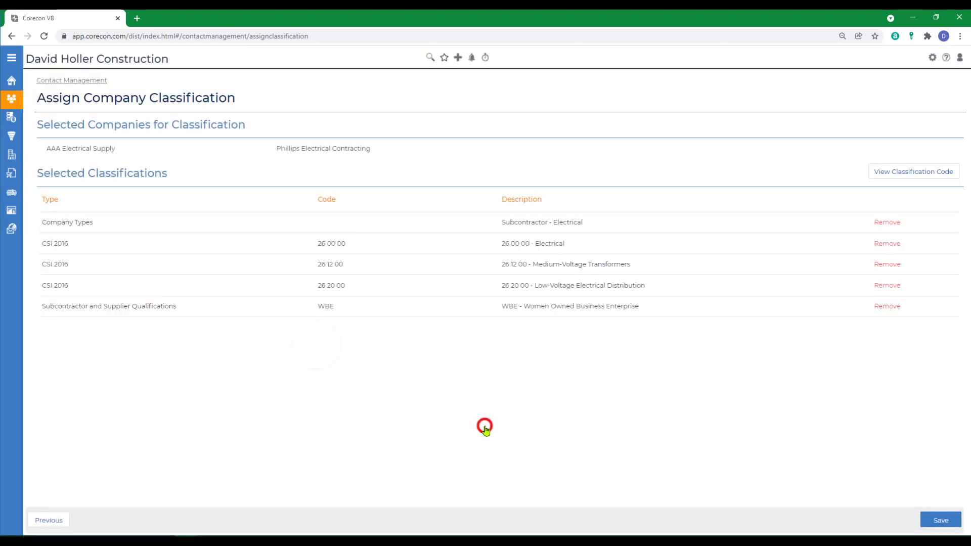
pyautogui.click(944, 522)
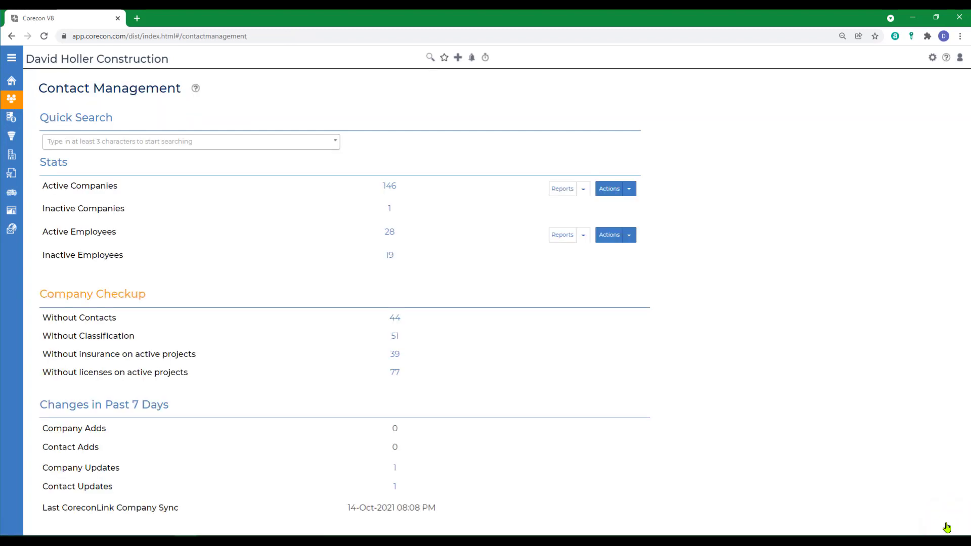
# - Run the Company List by Classification report filtered by Company Types
pyautogui.click(389, 187)
pyautogui.click(582, 191)
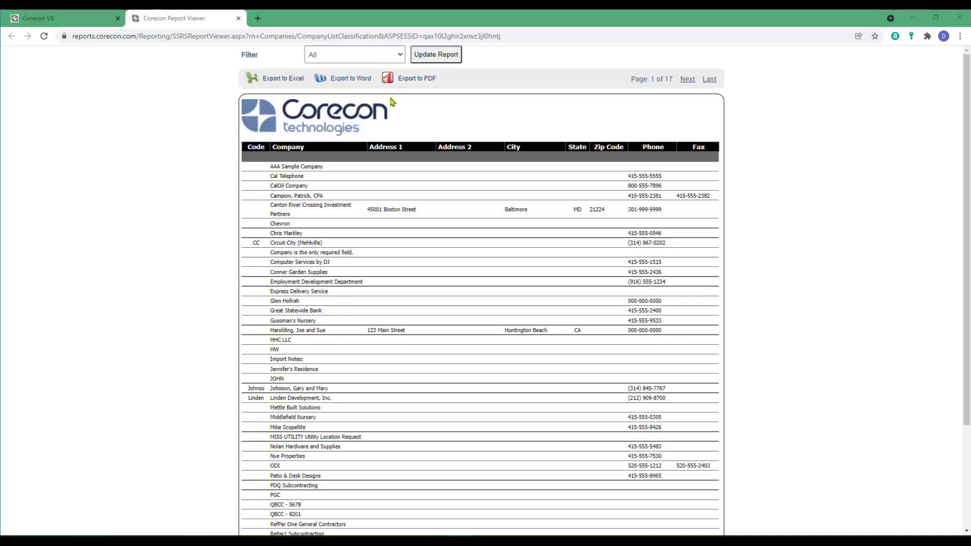
pyautogui.click(399, 55)
pyautogui.moveTo(446, 106); pyautogui.dragTo(444, 86)
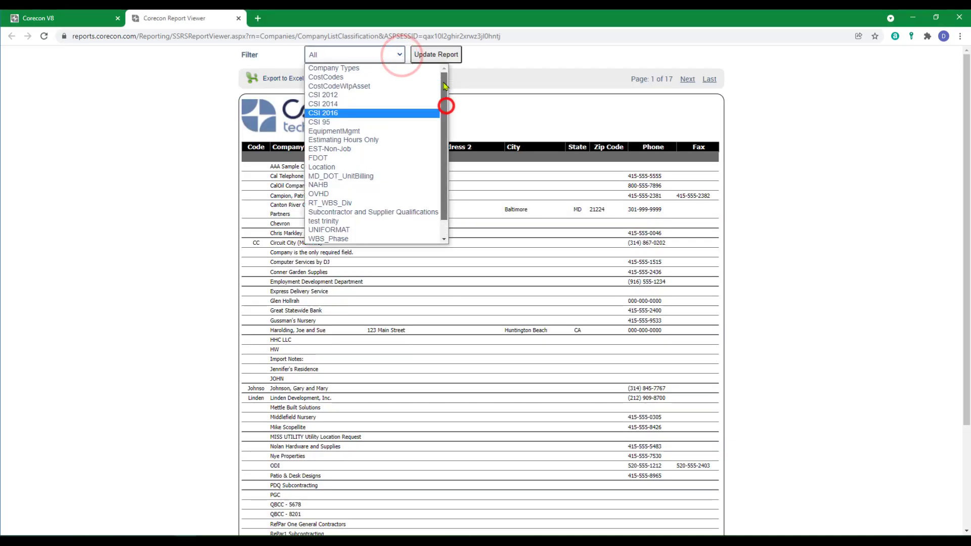
pyautogui.click(339, 68)
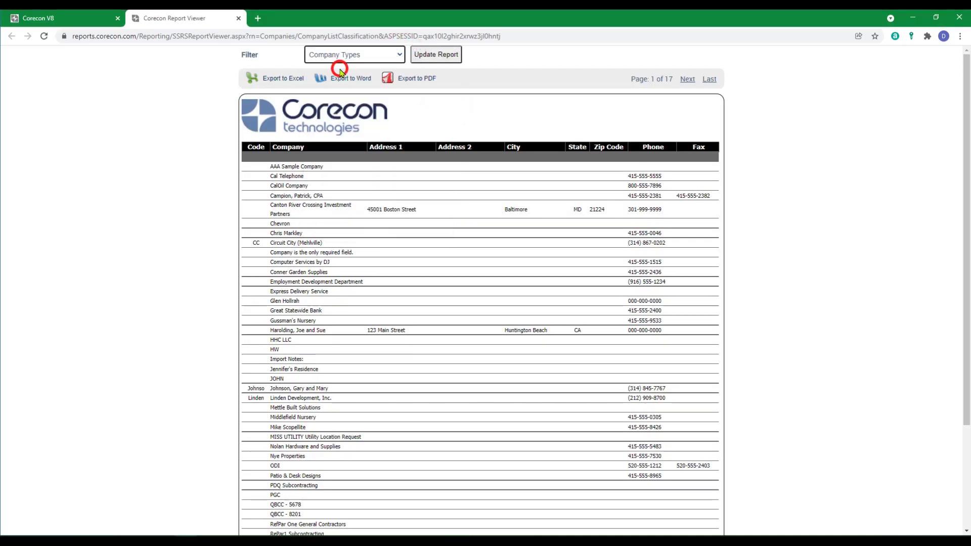
pyautogui.click(428, 57)
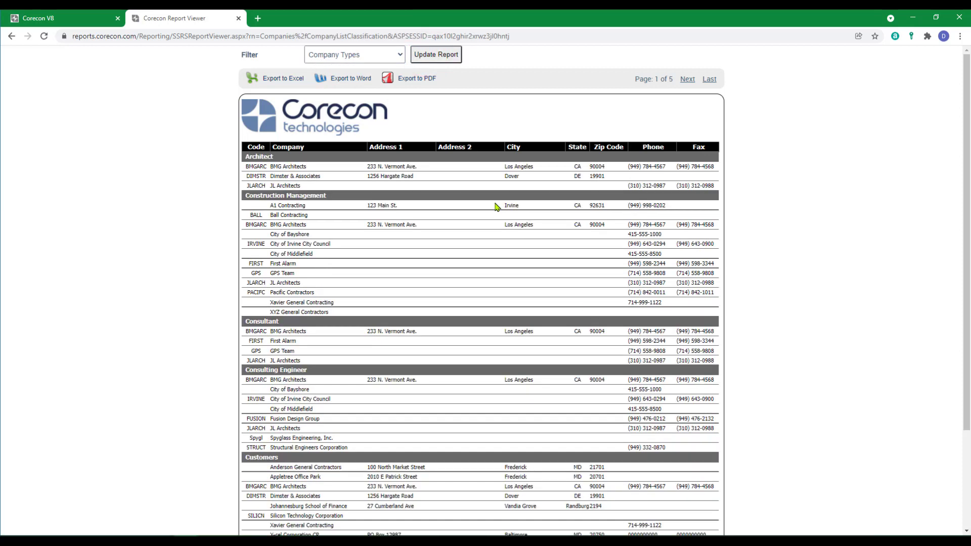
# - Page to page 3 showing both companies under Subcontractor - Electrical
pyautogui.scroll(-3, 497, 212)
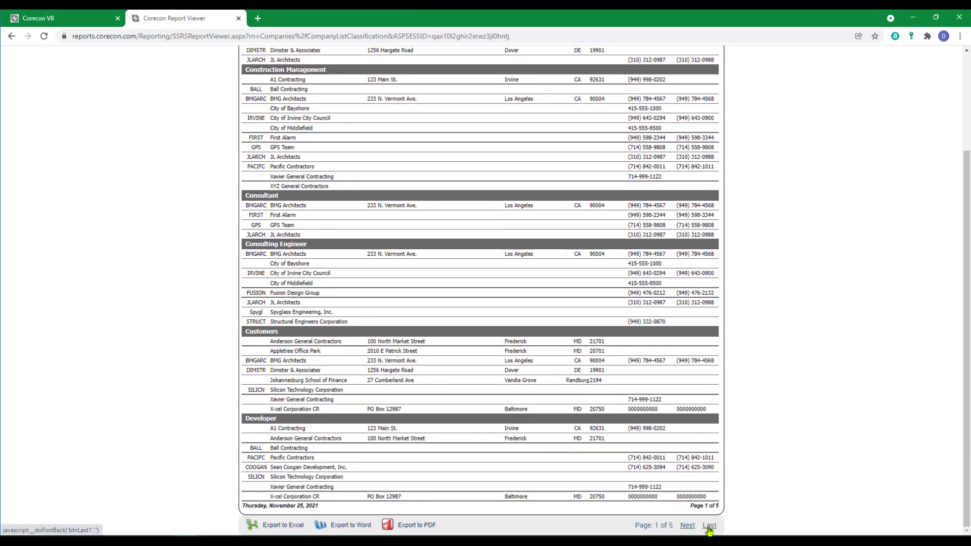
pyautogui.click(691, 529)
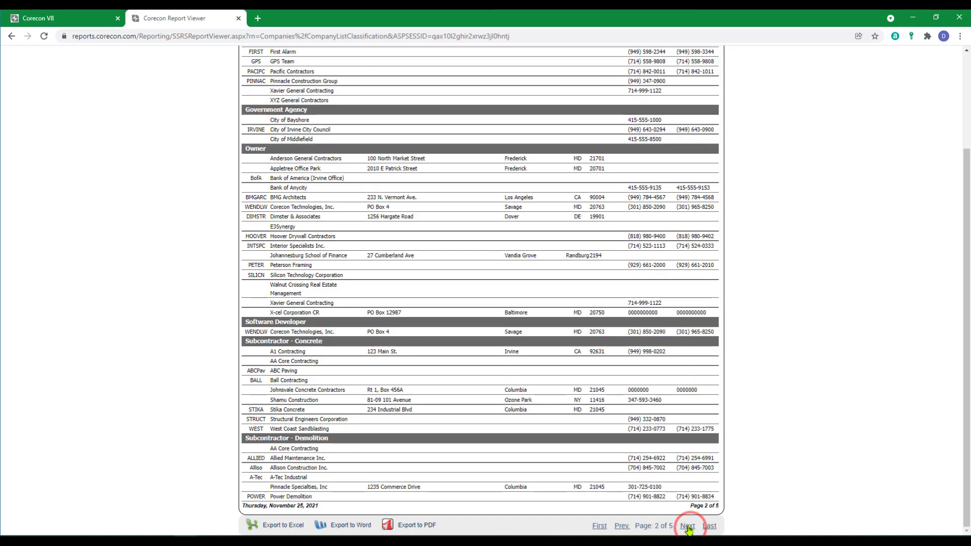
pyautogui.click(688, 526)
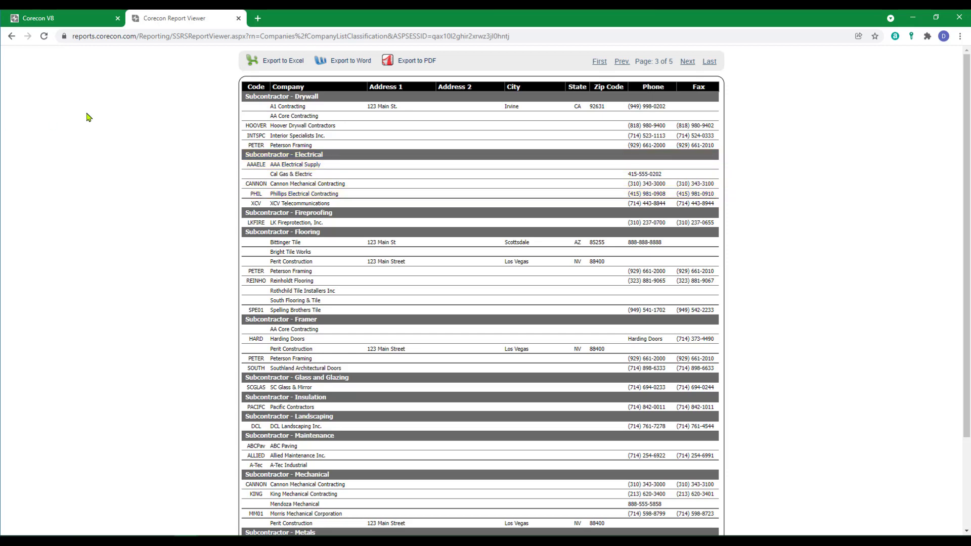
# - Close the Report Viewer tab to return to the Contact Management overview
pyautogui.click(238, 19)
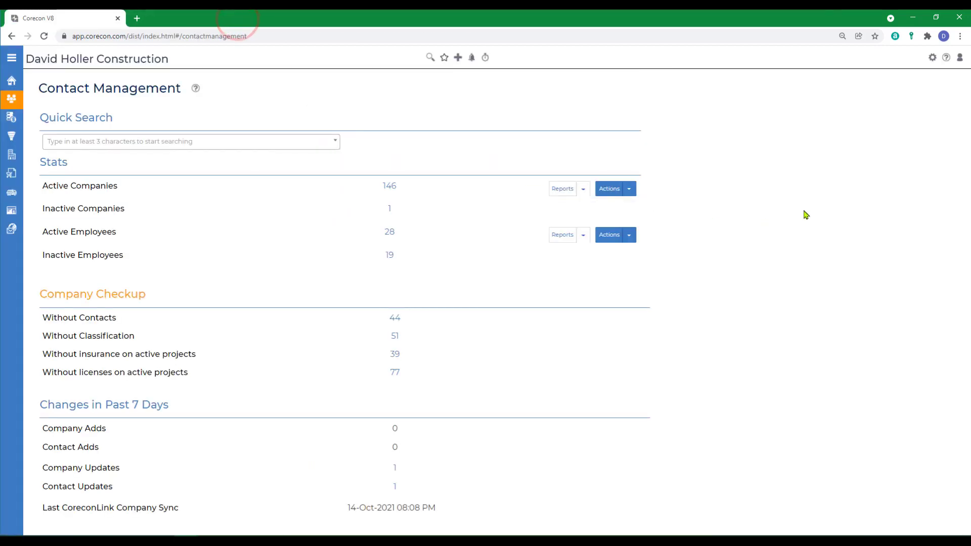